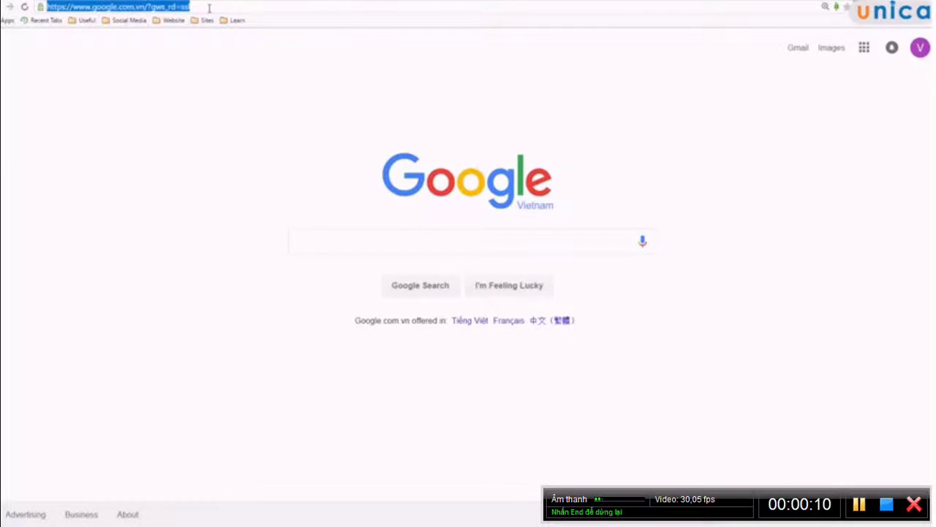
# Go to vanthuonghi.com/dio in Chrome
pyautogui.press('BackSpace')
pyautogui.write('vanthuonghi')
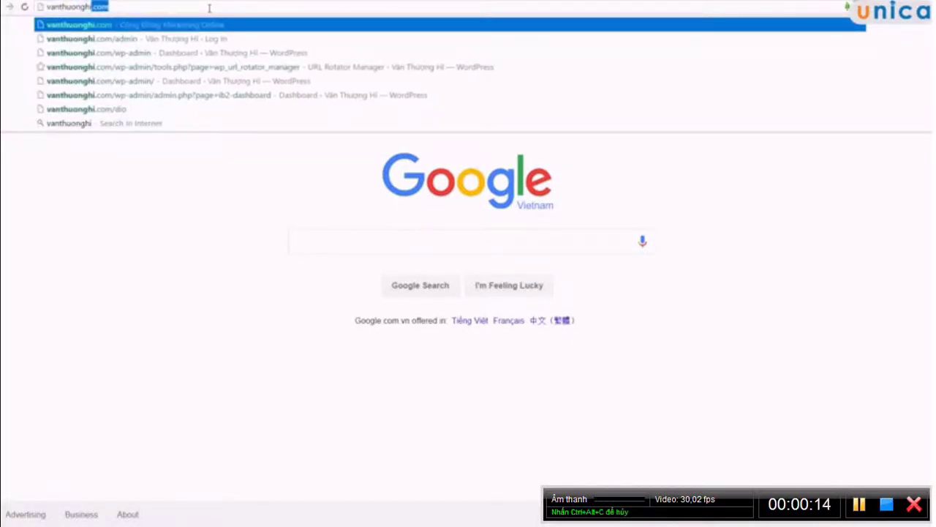
pyautogui.write('.com/dio')
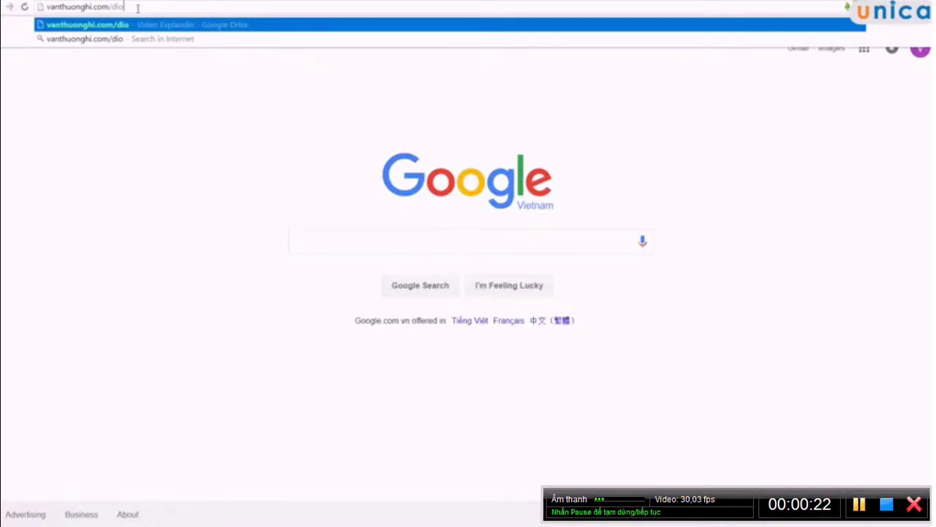
pyautogui.press('Return')
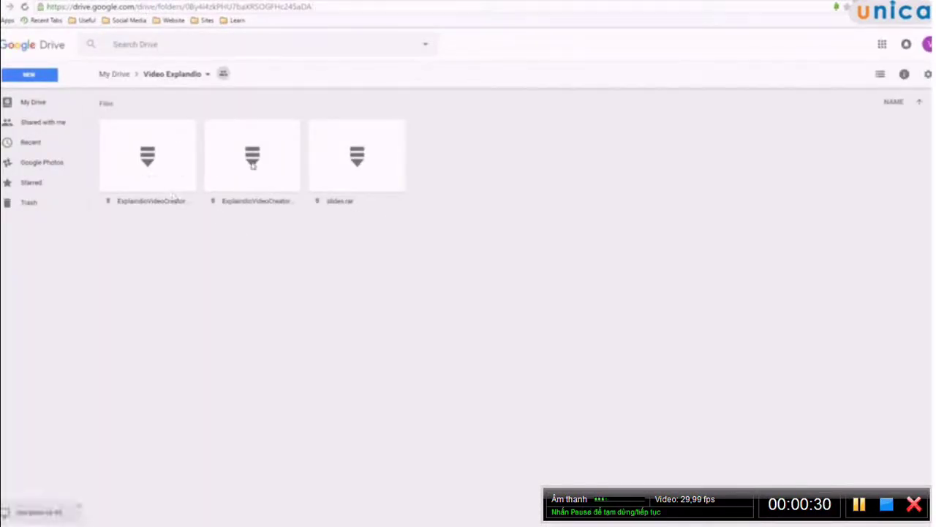
# Download the ExplaindioVideoCreator [connexionz-v2.109].swf.zip archive from the Drive folder's preview
pyautogui.click(150, 161)
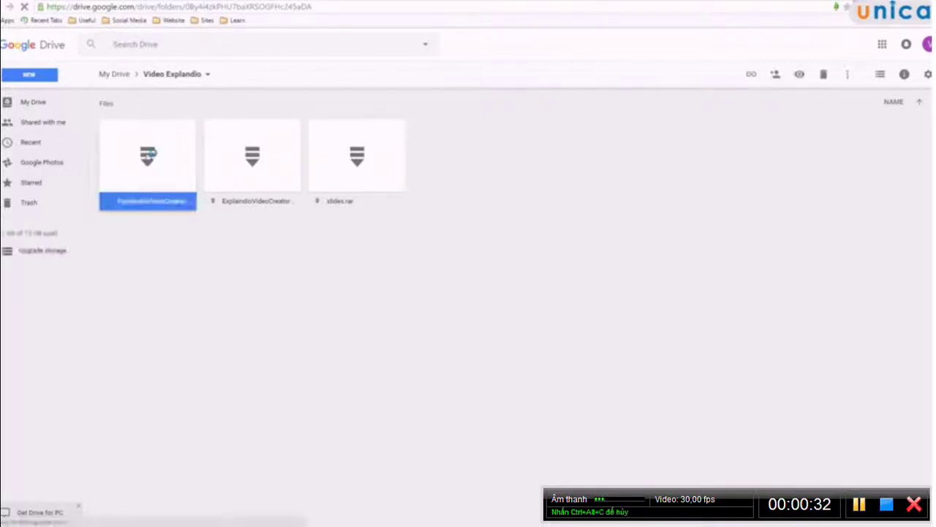
pyautogui.click(172, 255)
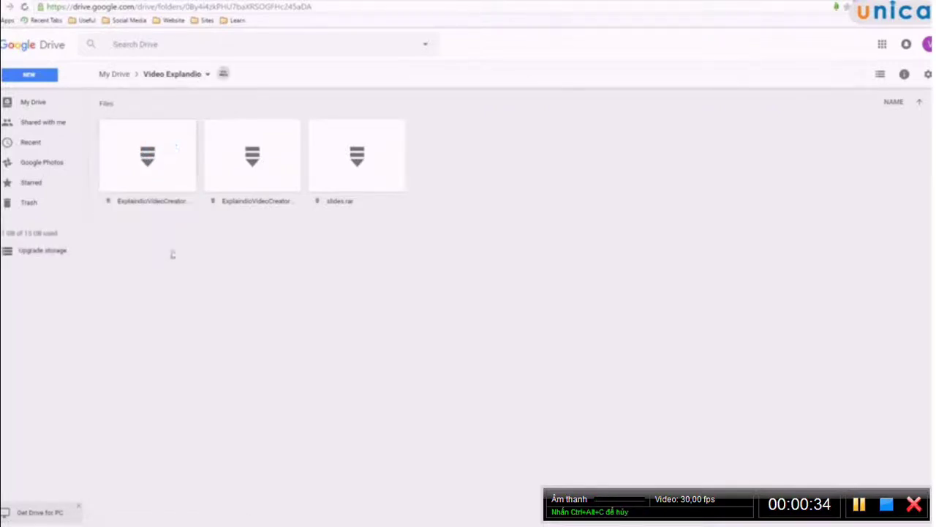
pyautogui.click(151, 173)
pyautogui.doubleClick(167, 162)
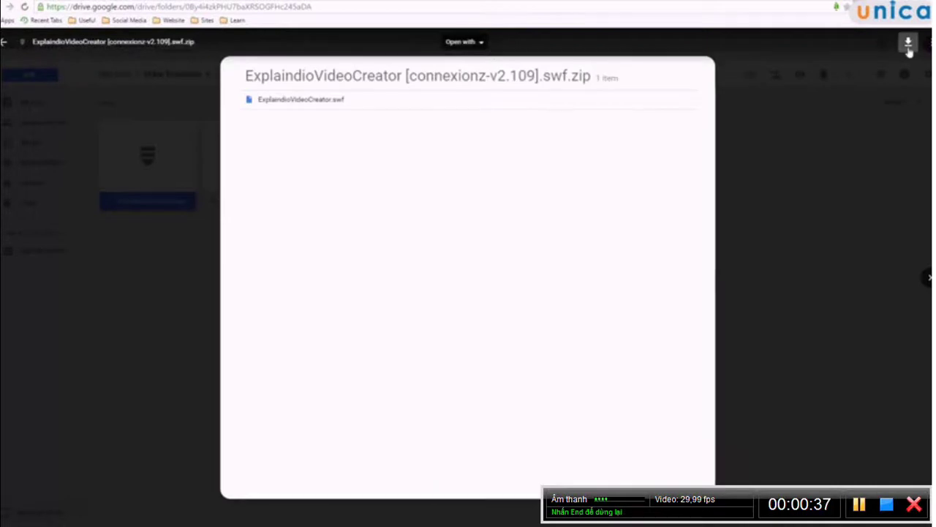
pyautogui.click(909, 44)
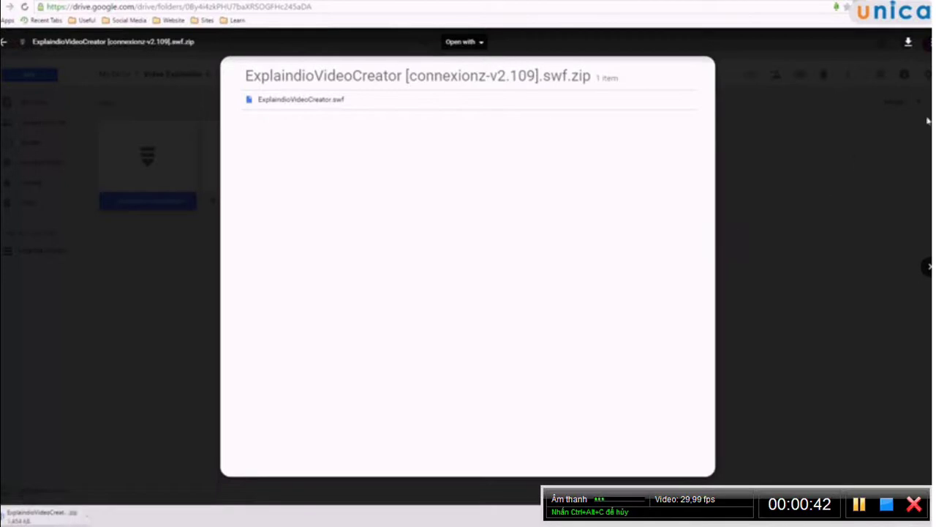
pyautogui.click(840, 133)
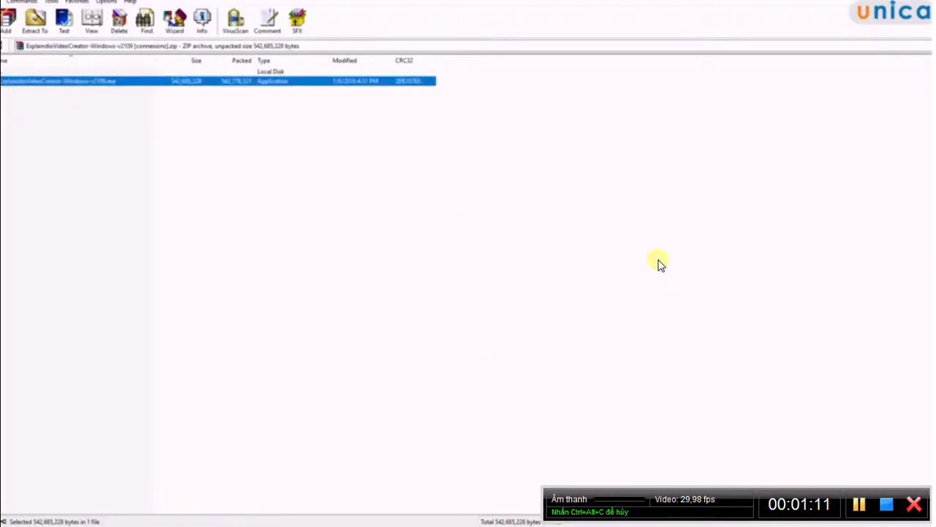
# Close the WinRAR window showing the ExplaindioVideoCreator-Windows-v2109 installer archive
pyautogui.press('Escape')
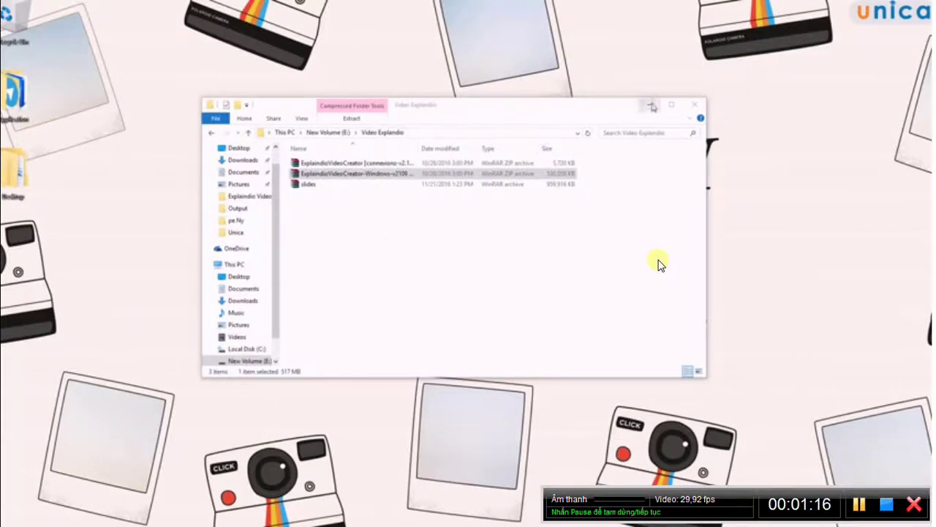
# Switch to the Explaindio installer, allow it through UAC and keep English as setup language
pyautogui.hotkey('ctrl', 'alt', 'Tab')
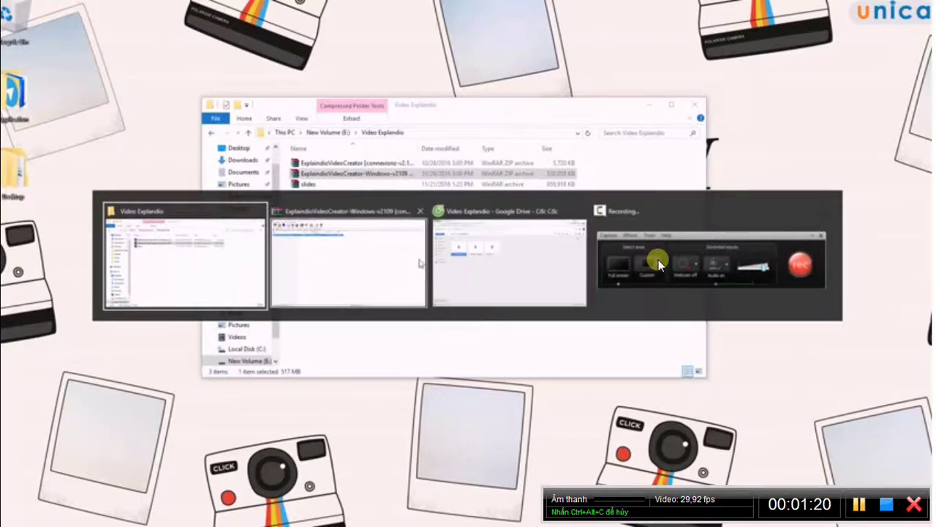
pyautogui.press('Left')
pyautogui.press('Return')
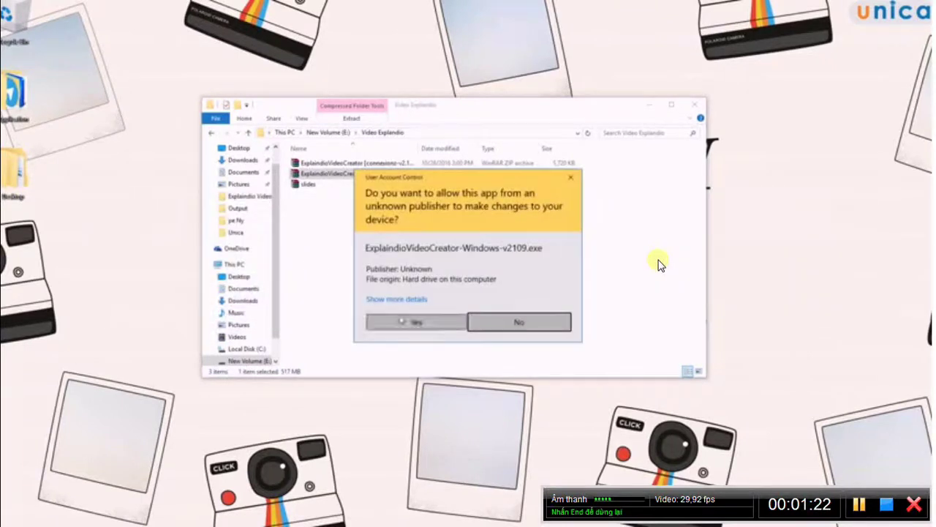
pyautogui.click(415, 323)
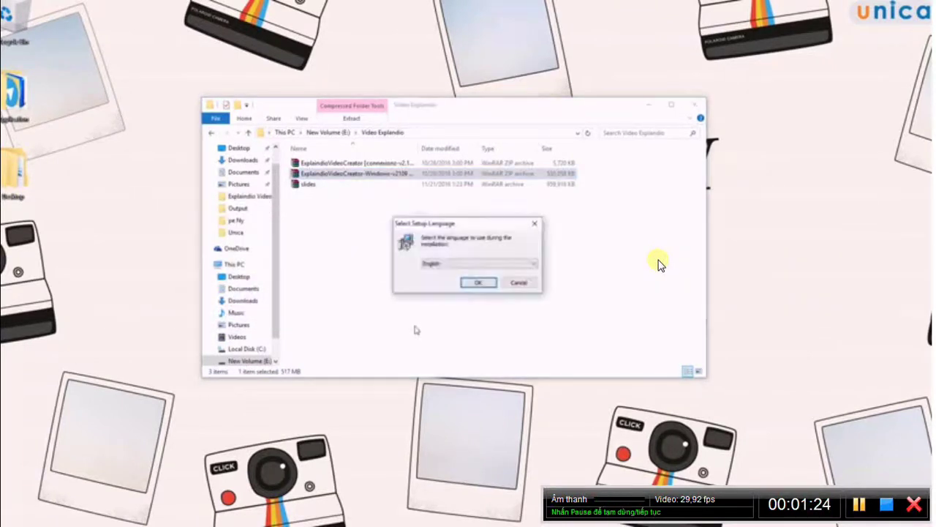
pyautogui.click(478, 282)
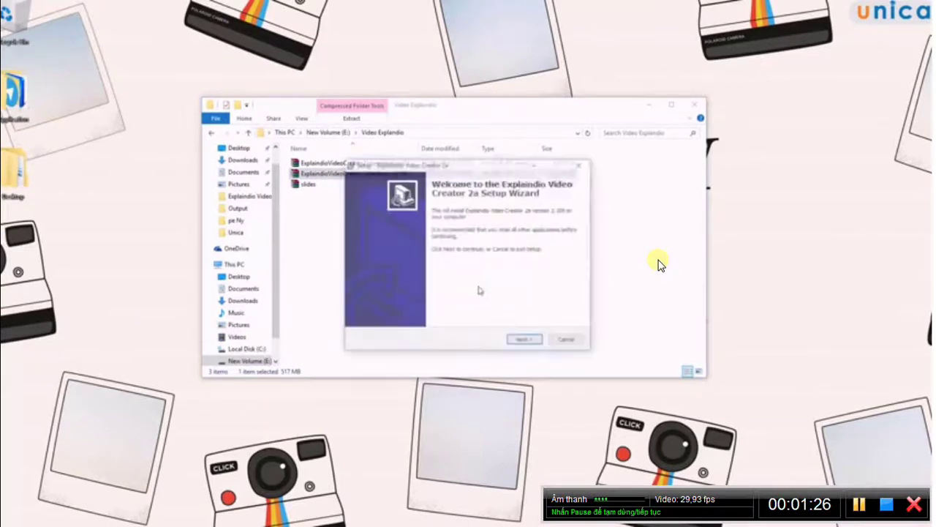
# Accept the licence and install Explaindio Video Creator 2a with default location and desktop icon
pyautogui.click(524, 338)
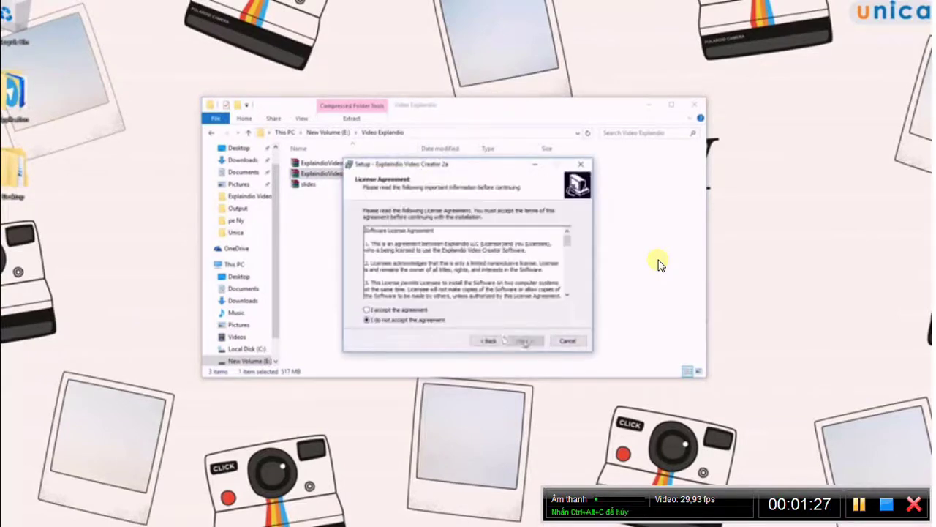
pyautogui.click(396, 310)
pyautogui.click(524, 341)
pyautogui.click(524, 342)
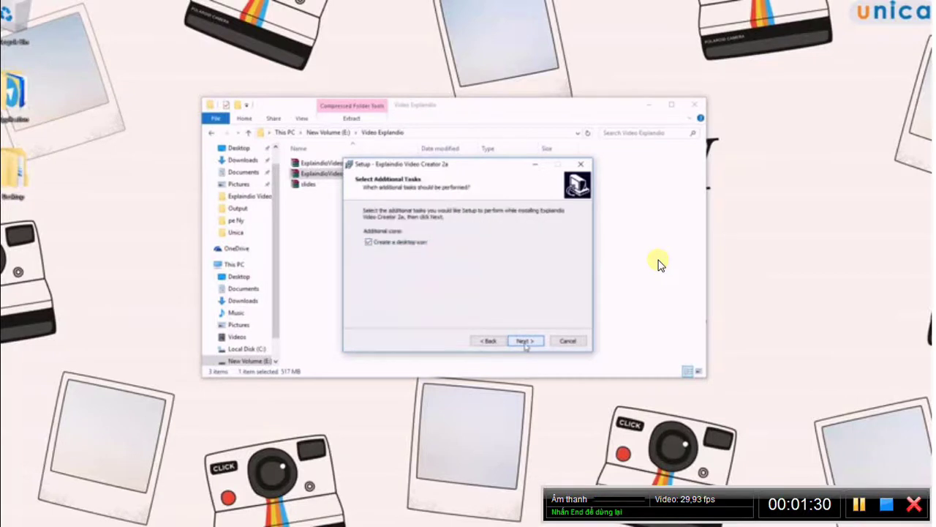
pyautogui.click(524, 341)
pyautogui.click(525, 342)
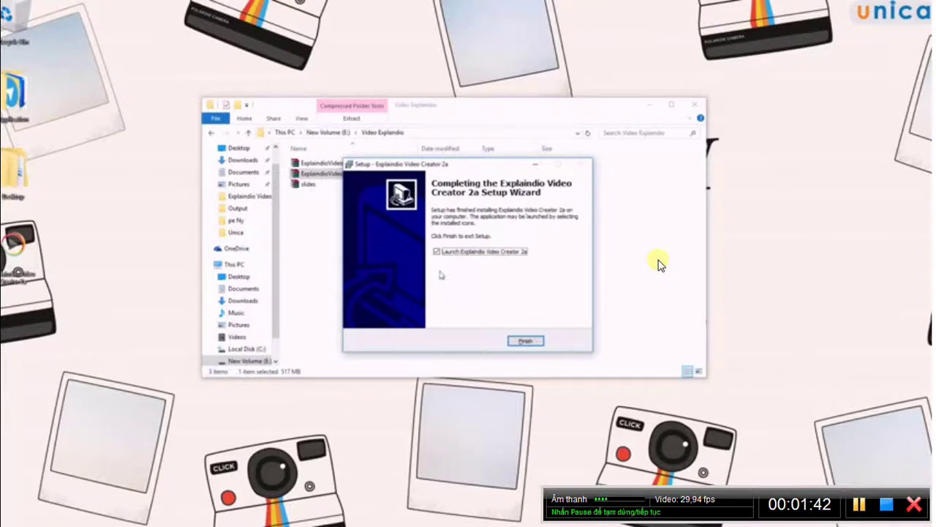
pyautogui.click(524, 340)
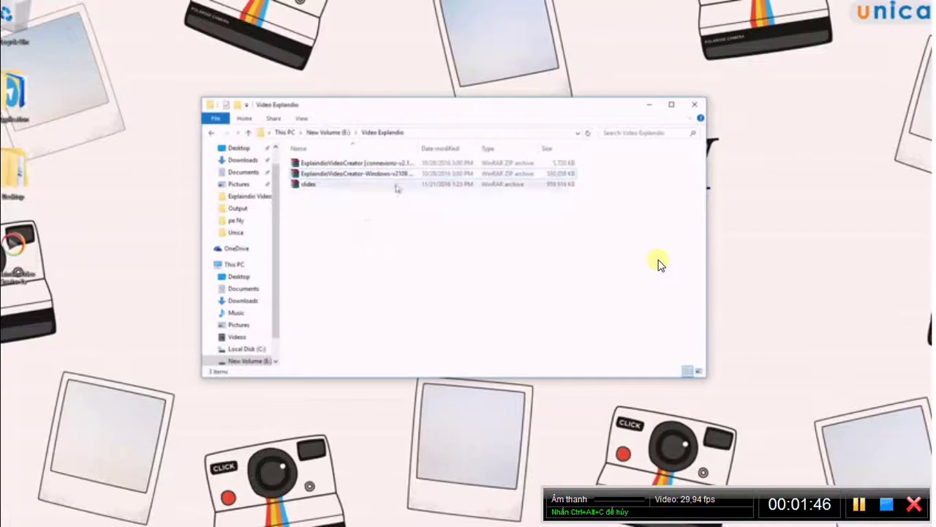
# Extract the connexionz swf zip into its own folder
pyautogui.click(385, 168)
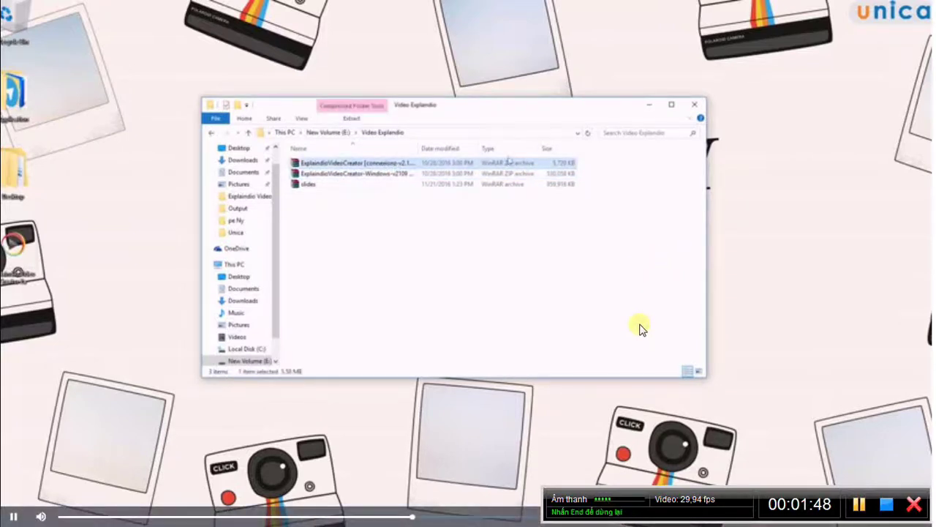
pyautogui.rightClick(391, 165)
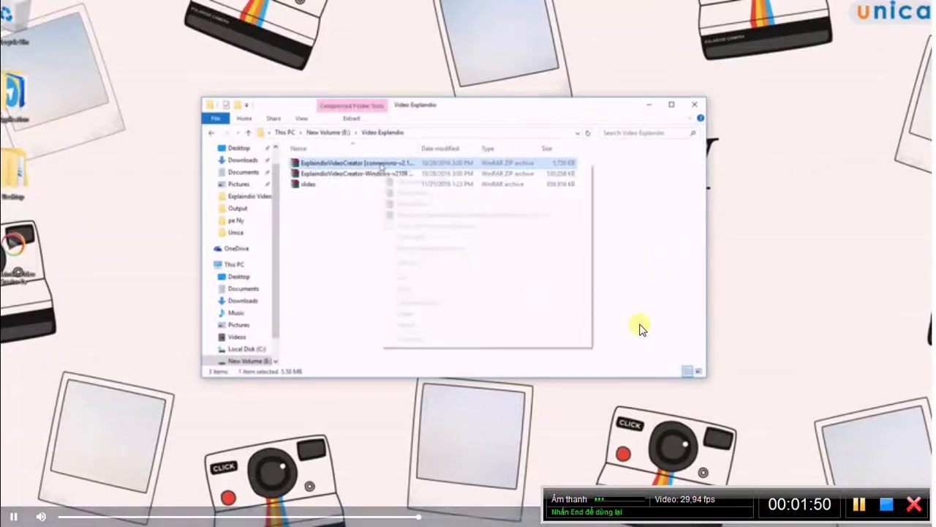
pyautogui.click(439, 190)
pyautogui.click(506, 362)
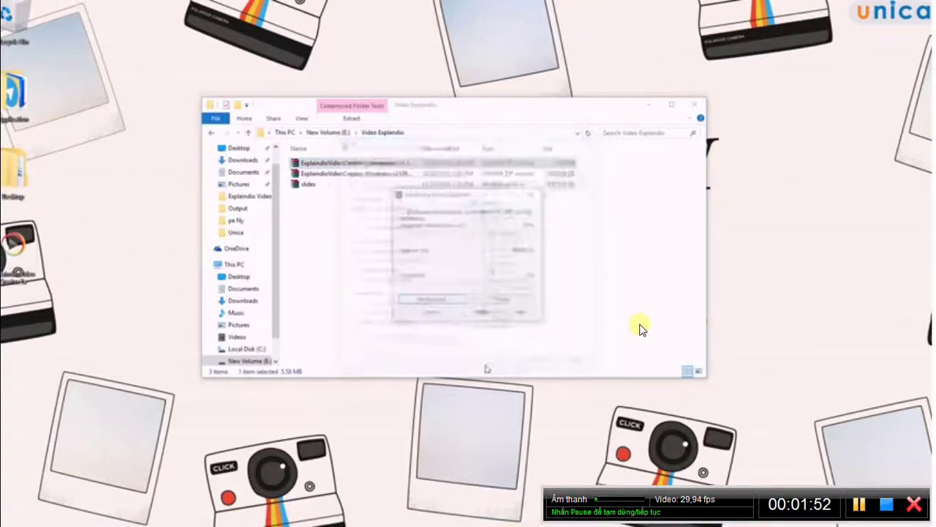
# Open the extracted folder and copy the ExplaindioVideoCreator Shockwave file
pyautogui.doubleClick(333, 164)
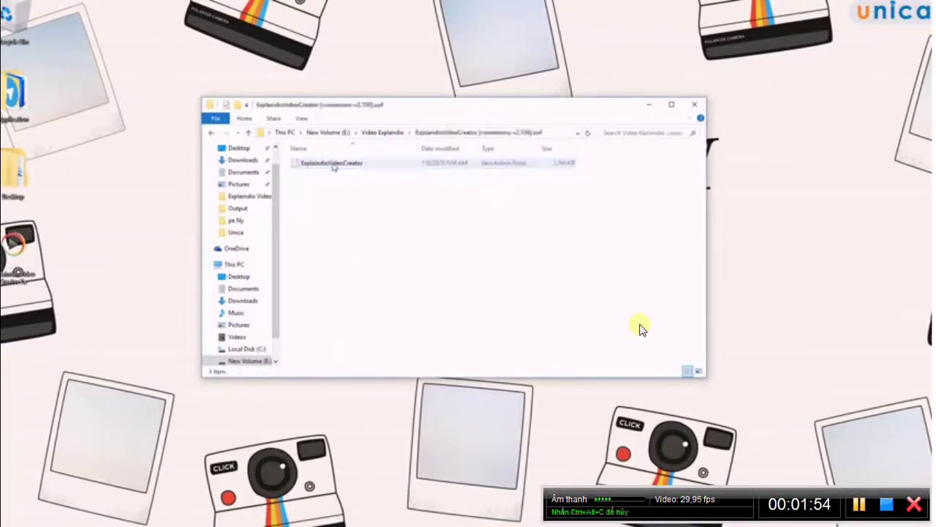
pyautogui.click(332, 163)
pyautogui.rightClick(334, 166)
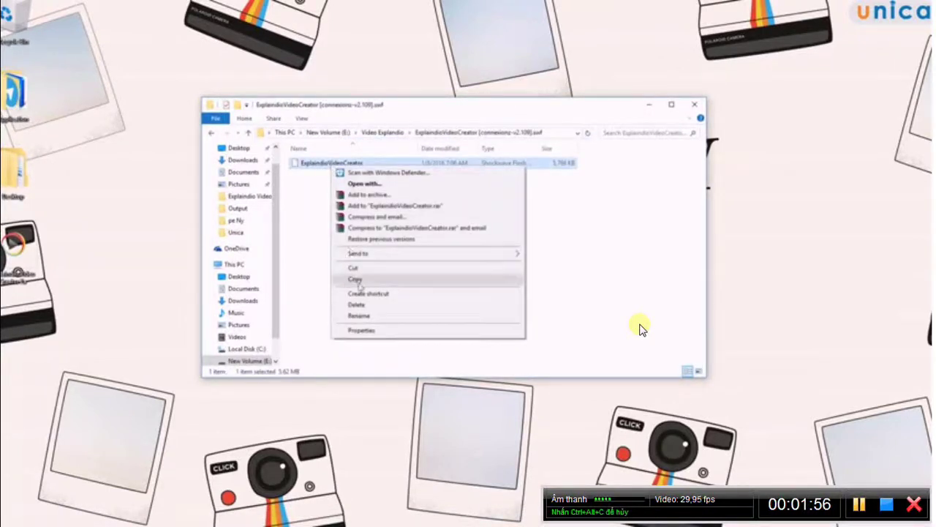
pyautogui.click(355, 279)
pyautogui.click(349, 275)
pyautogui.click(22, 249)
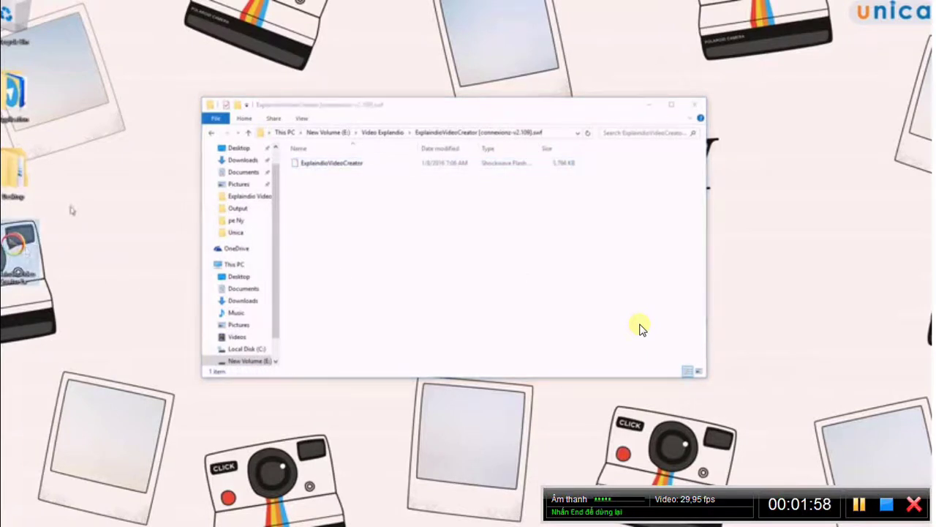
# Open the Explaindio install folder through the desktop shortcut's Open File Location
pyautogui.rightClick(26, 247)
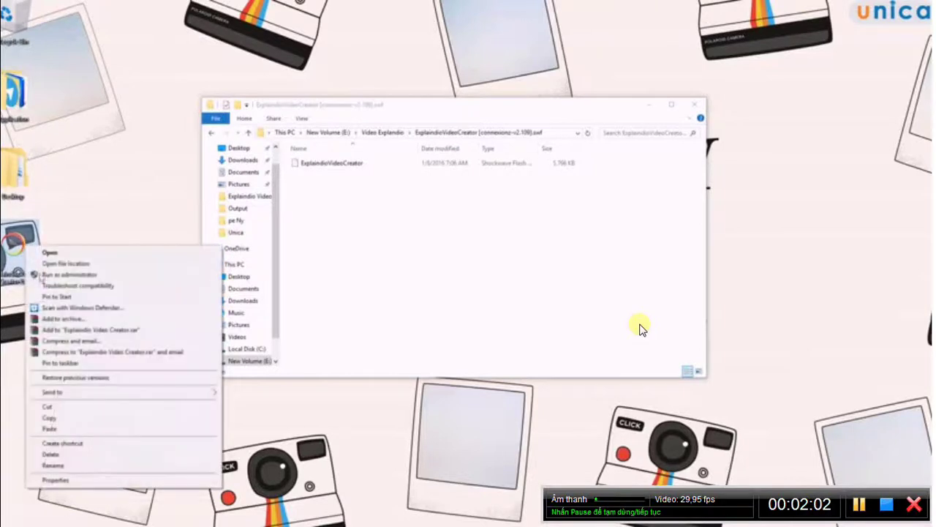
pyautogui.click(59, 479)
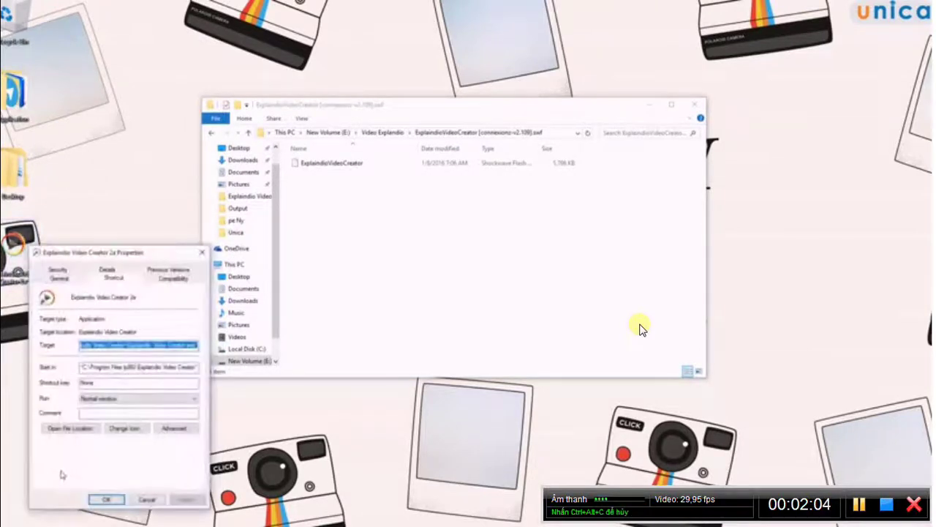
pyautogui.click(71, 428)
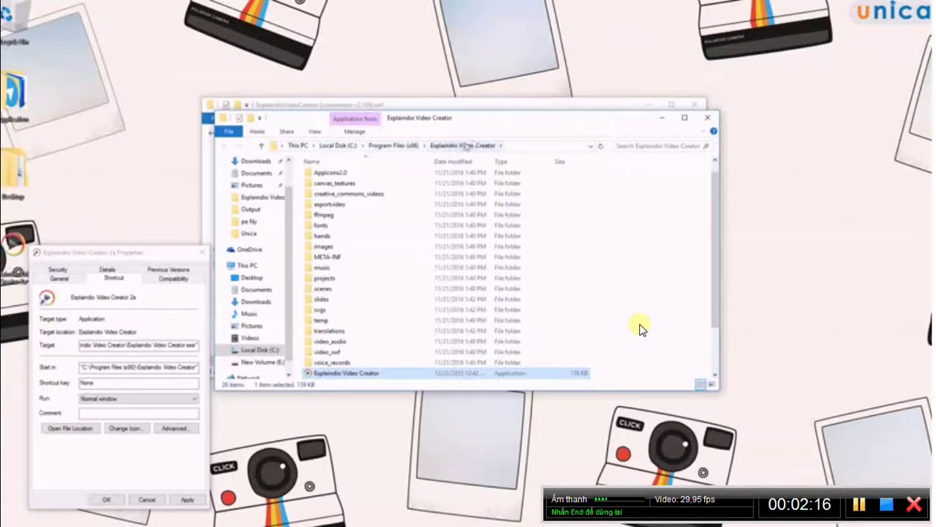
# Paste the copied SWF into the install folder, replacing the original ExplaindioVideoCreator file
pyautogui.click(618, 286)
pyautogui.scroll(-2, 618, 287)
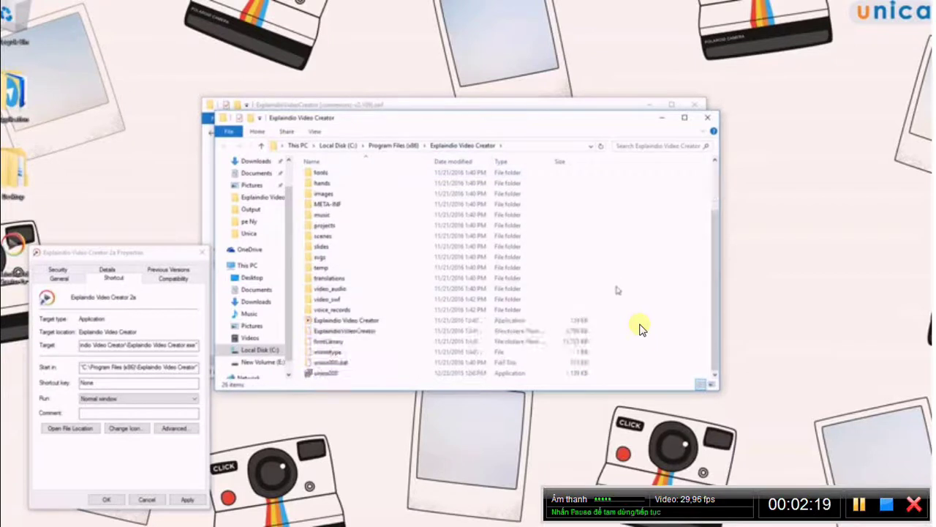
pyautogui.rightClick(661, 264)
pyautogui.press('Down')
pyautogui.press('Down')
pyautogui.press('Down')
pyautogui.press('Down')
pyautogui.press('Down')
pyautogui.press('Down')
pyautogui.press('Return')
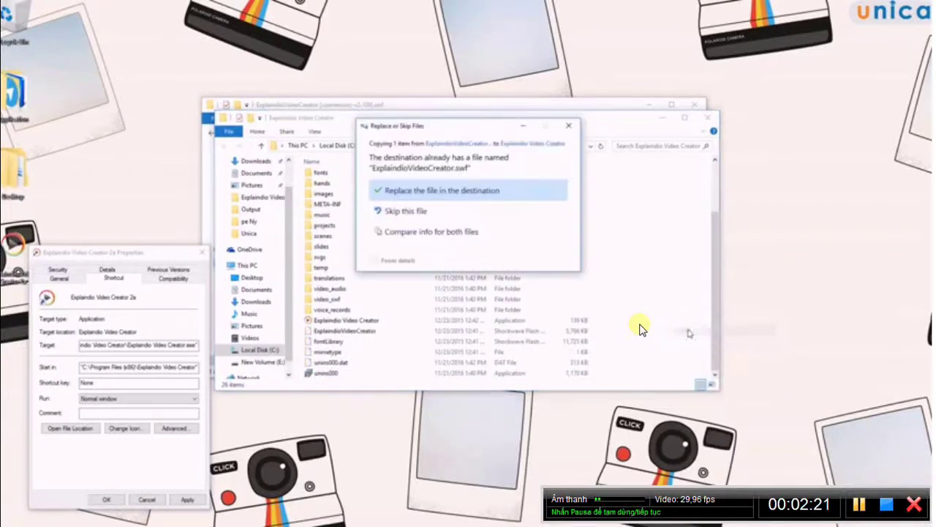
pyautogui.click(461, 195)
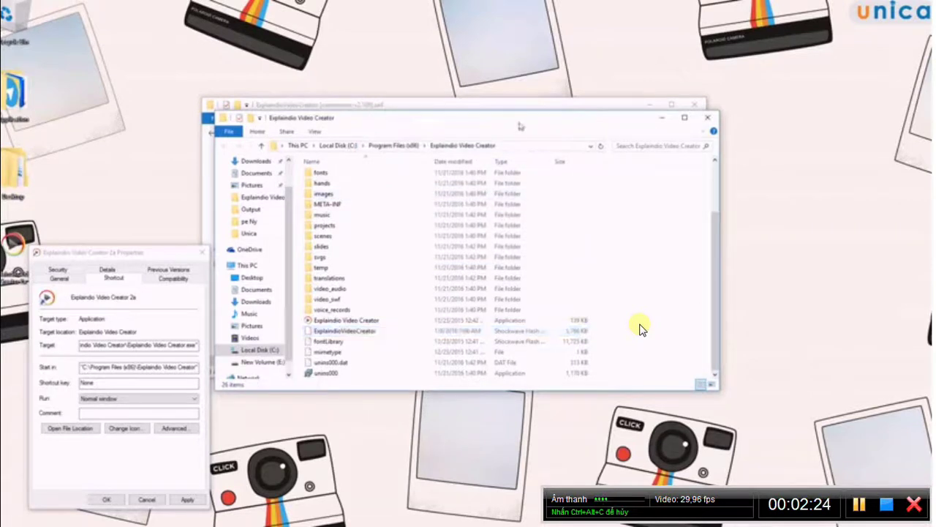
pyautogui.press('super+Right')
pyautogui.hotkey('alt', 'Tab')
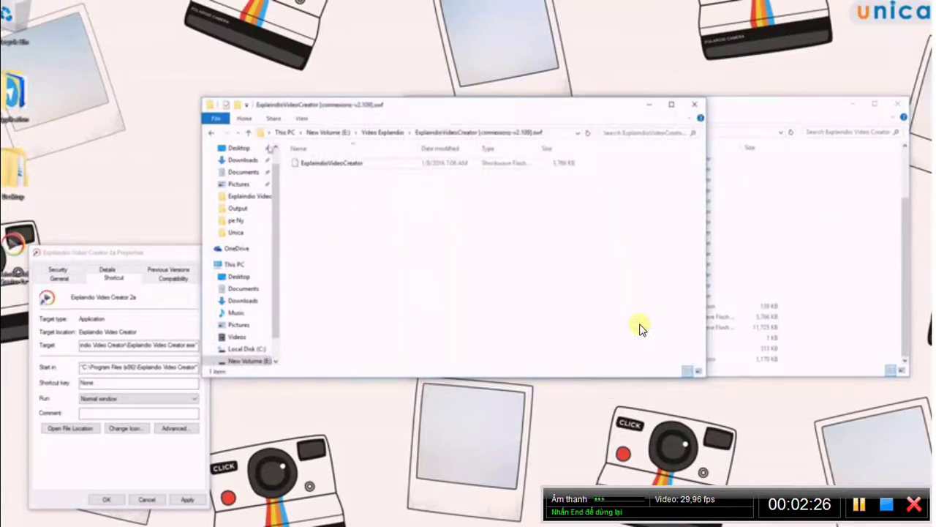
# Move slides.rar from the Video Explandio folder into the Explaindio Video Creator install folder
pyautogui.hotkey('alt', 'Up')
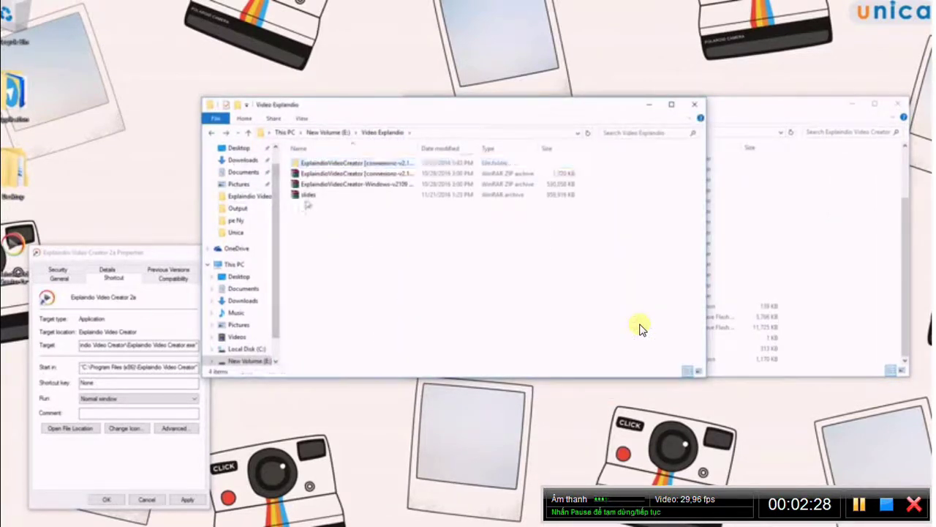
pyautogui.rightClick(307, 196)
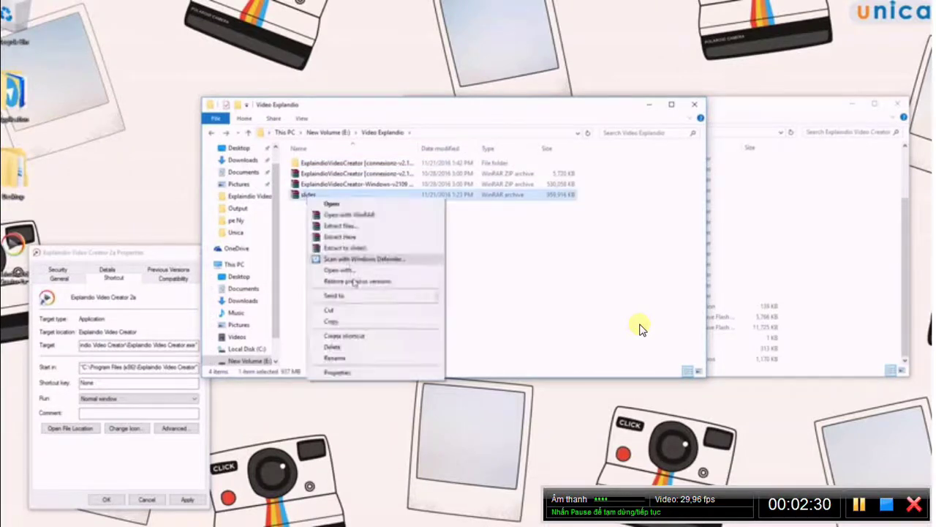
pyautogui.click(331, 312)
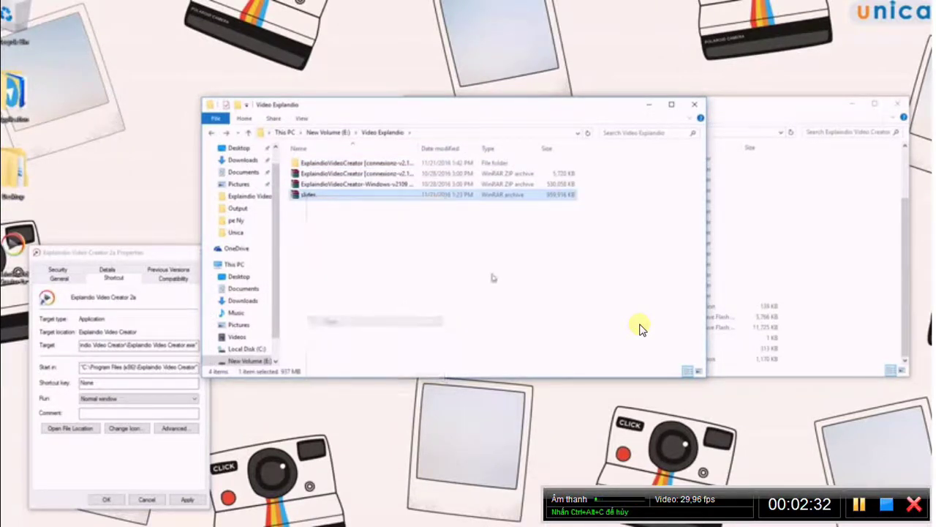
pyautogui.click(814, 213)
pyautogui.rightClick(832, 261)
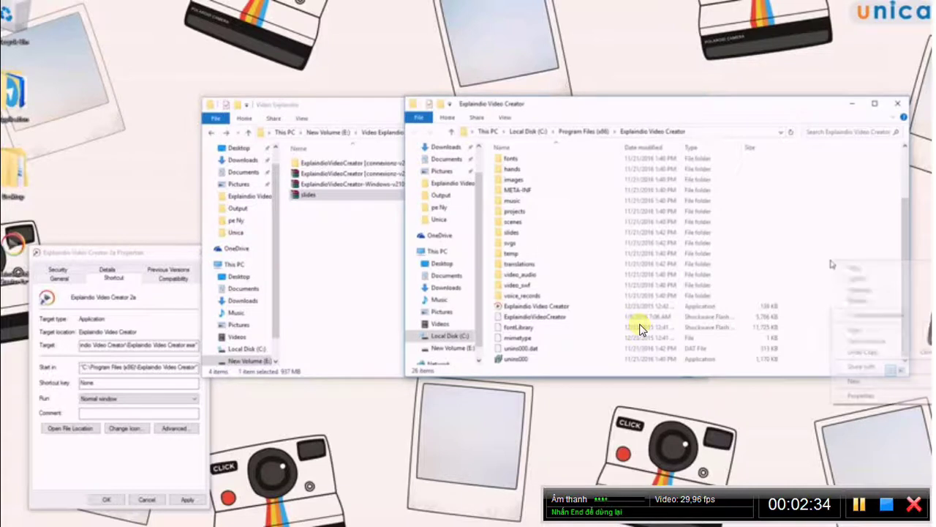
pyautogui.click(859, 332)
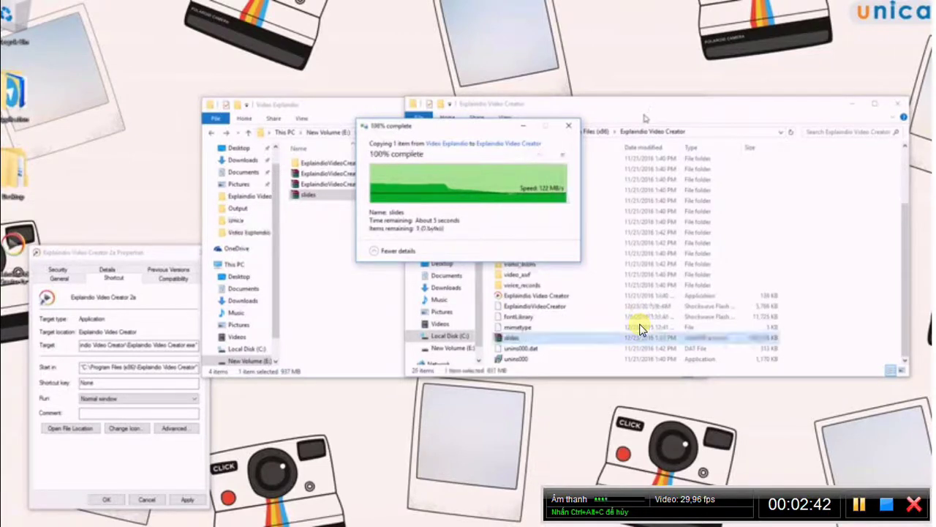
# Extract slides.rar in the install folder, overwriting all existing slide files
pyautogui.moveTo(655, 115); pyautogui.dragTo(420, 73)
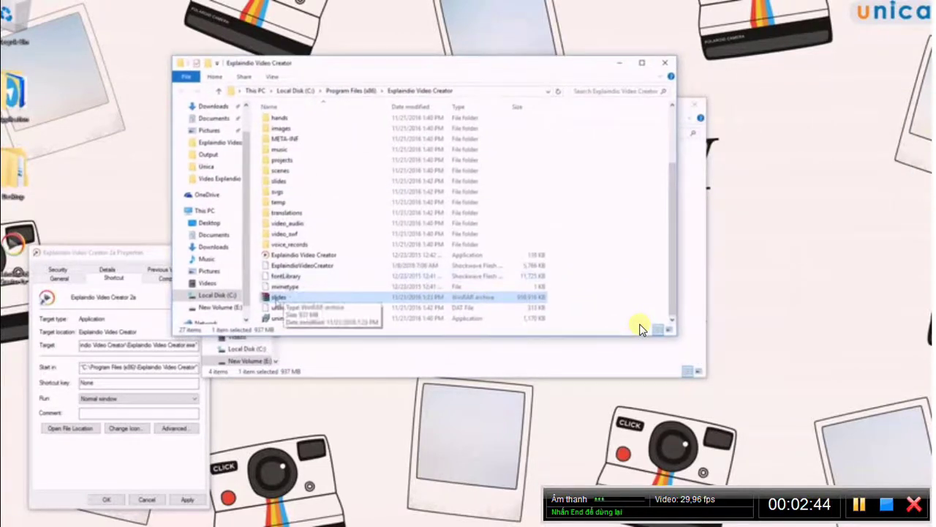
pyautogui.rightClick(276, 298)
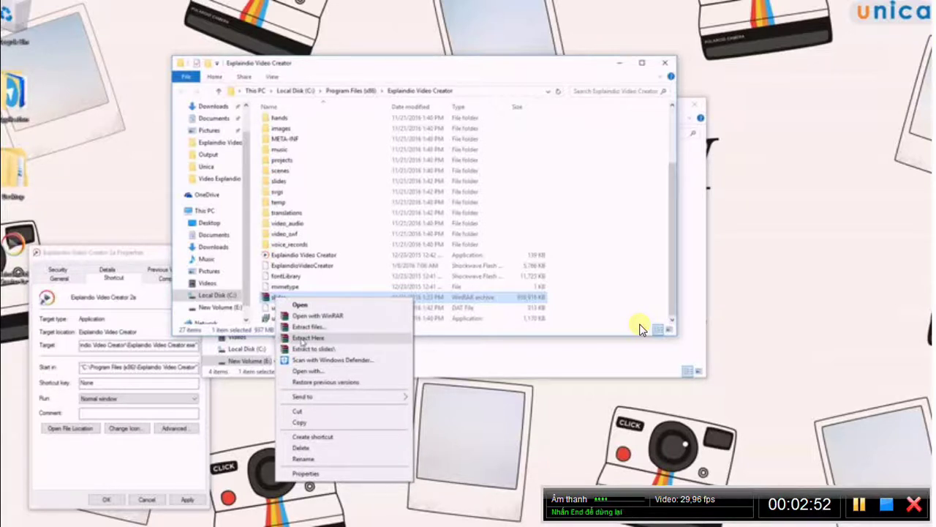
pyautogui.click(308, 338)
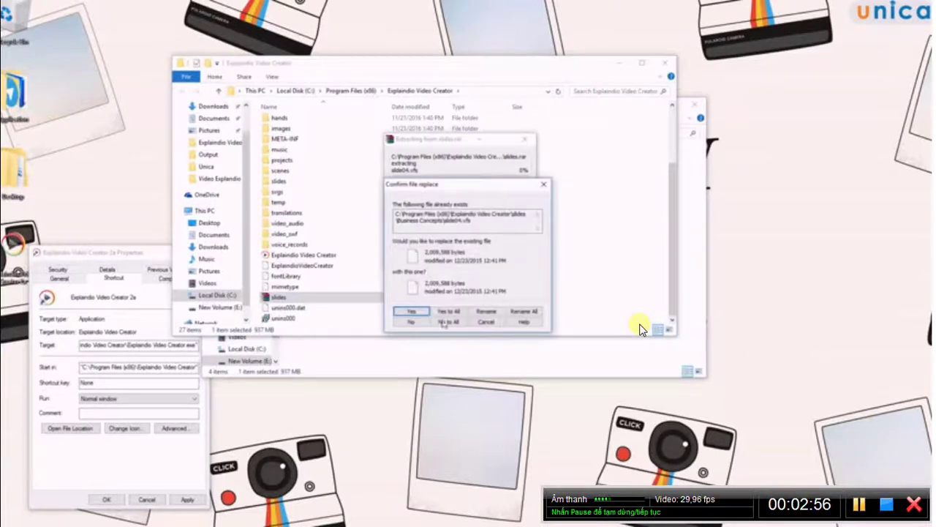
pyautogui.click(448, 311)
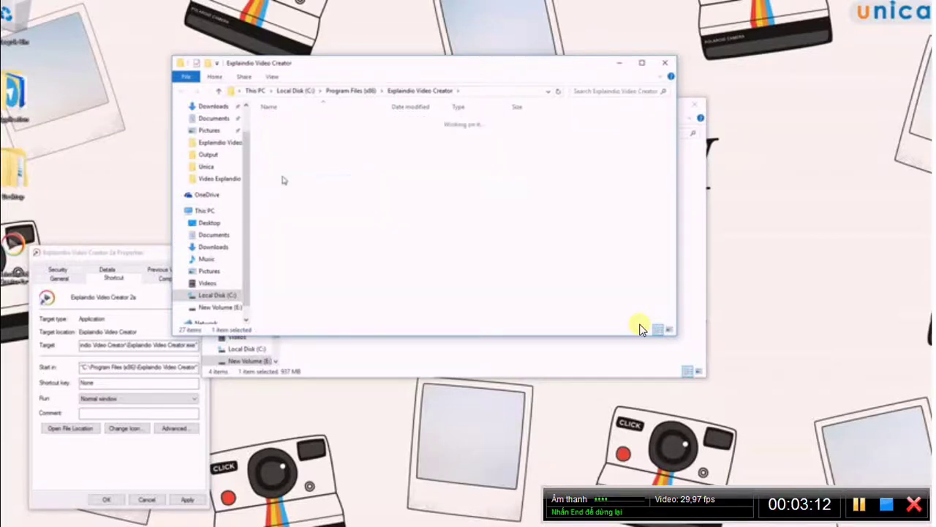
pyautogui.moveTo(672, 121); pyautogui.dragTo(667, 322)
pyautogui.click(664, 63)
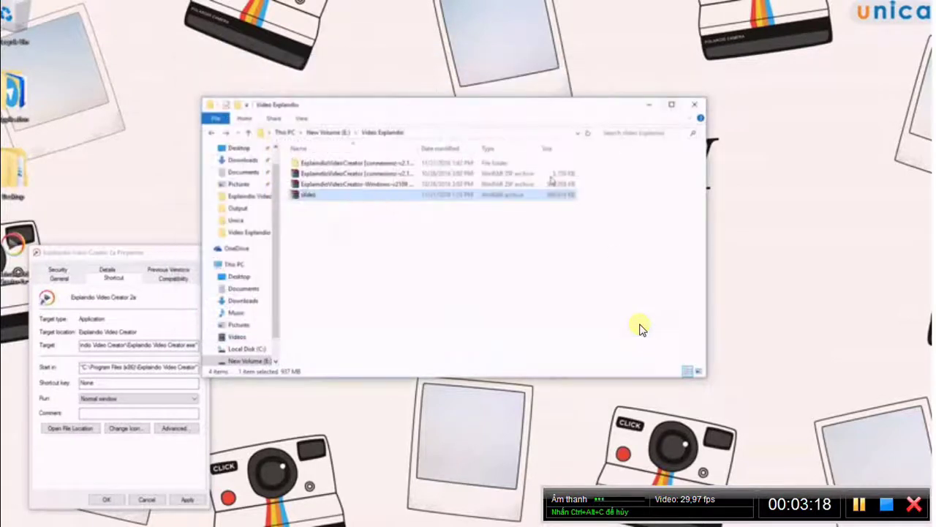
# Launch Explaindio Video Creator, dismiss the Video Course message and accept the license agreement
pyautogui.hotkey('alt', 'F4')
pyautogui.press('Escape')
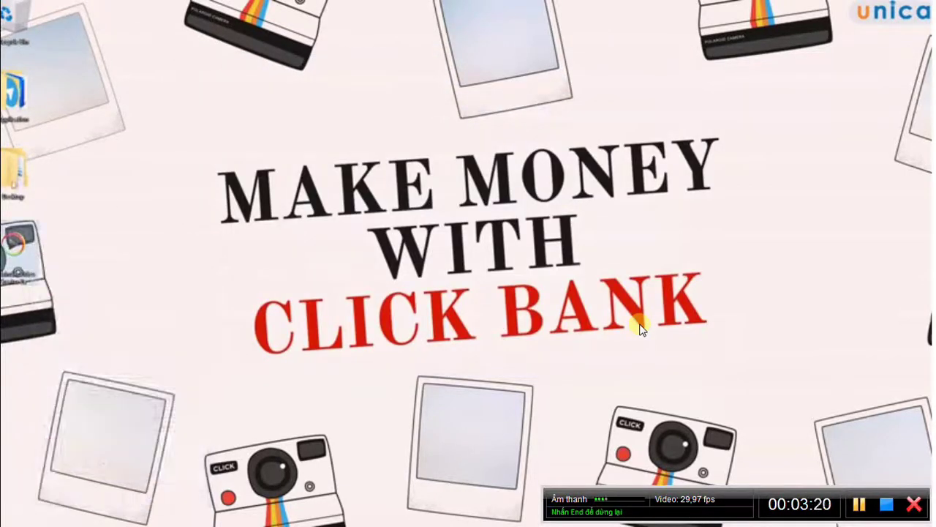
pyautogui.press('Return')
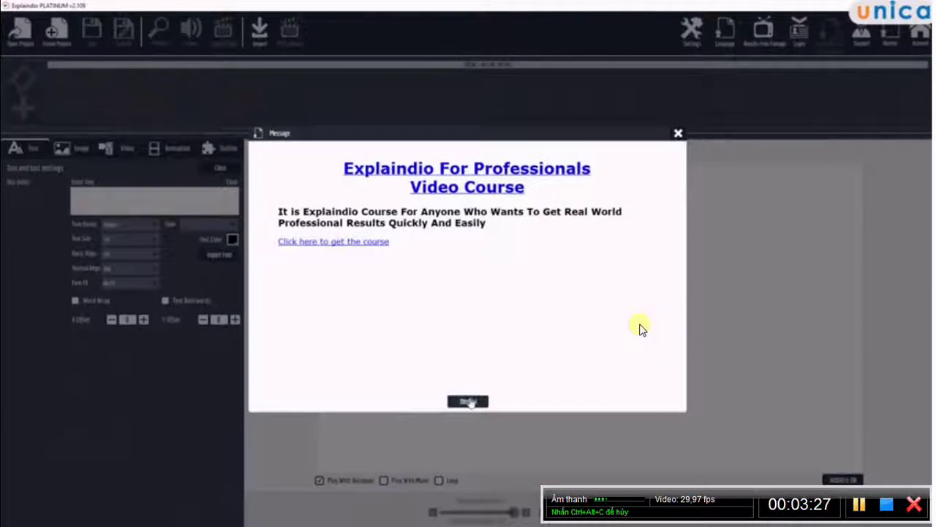
pyautogui.click(475, 400)
pyautogui.click(668, 396)
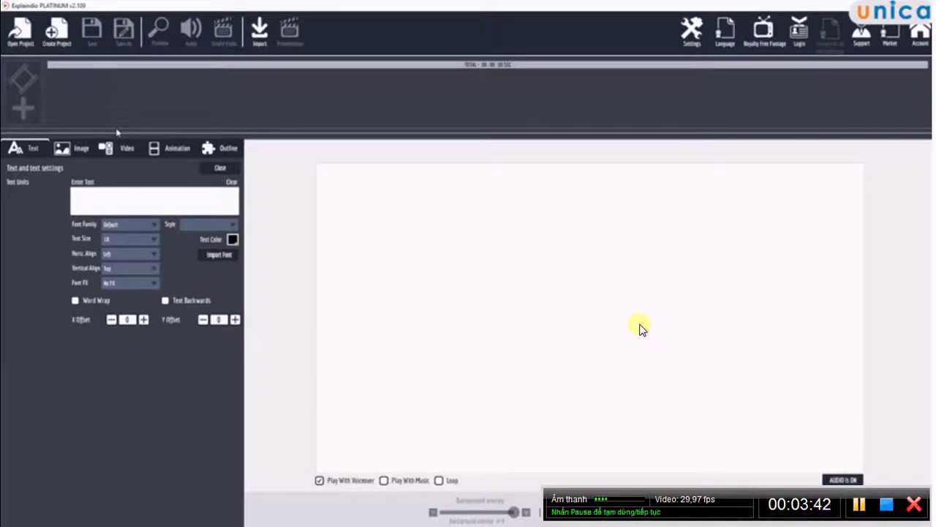
pyautogui.moveTo(907, 292)
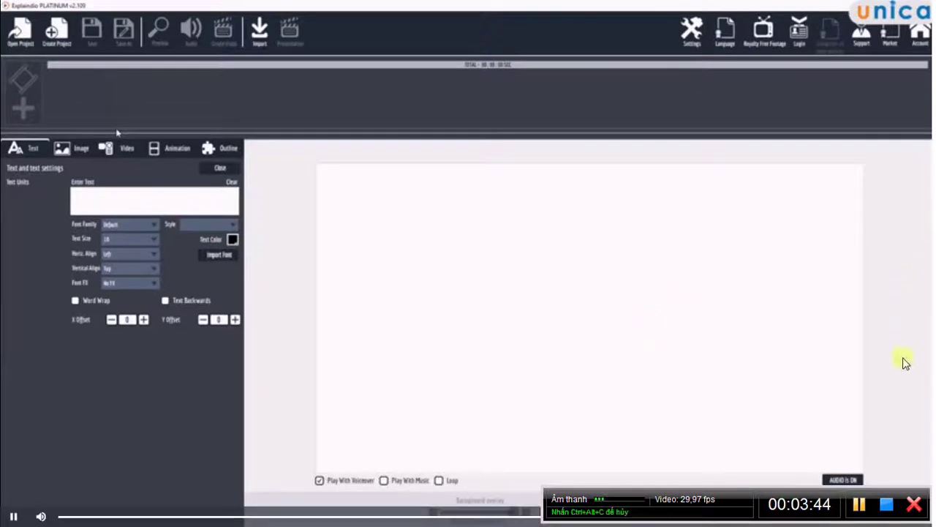